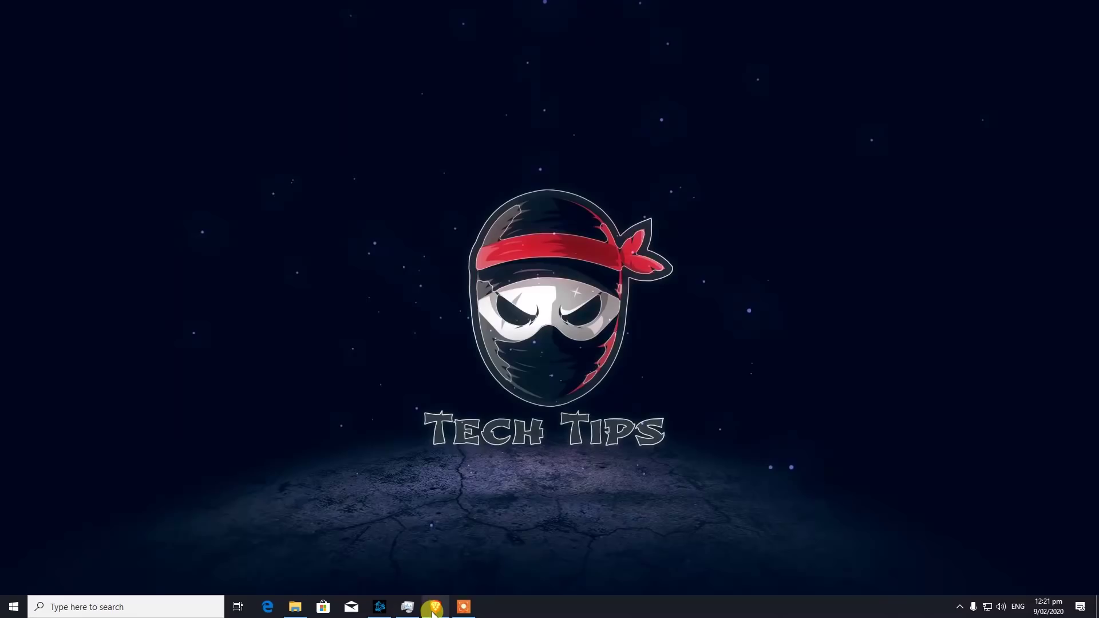
Step: Search for 'msi after burner' on DuckDuckGo in the Brave browser
click(434, 610)
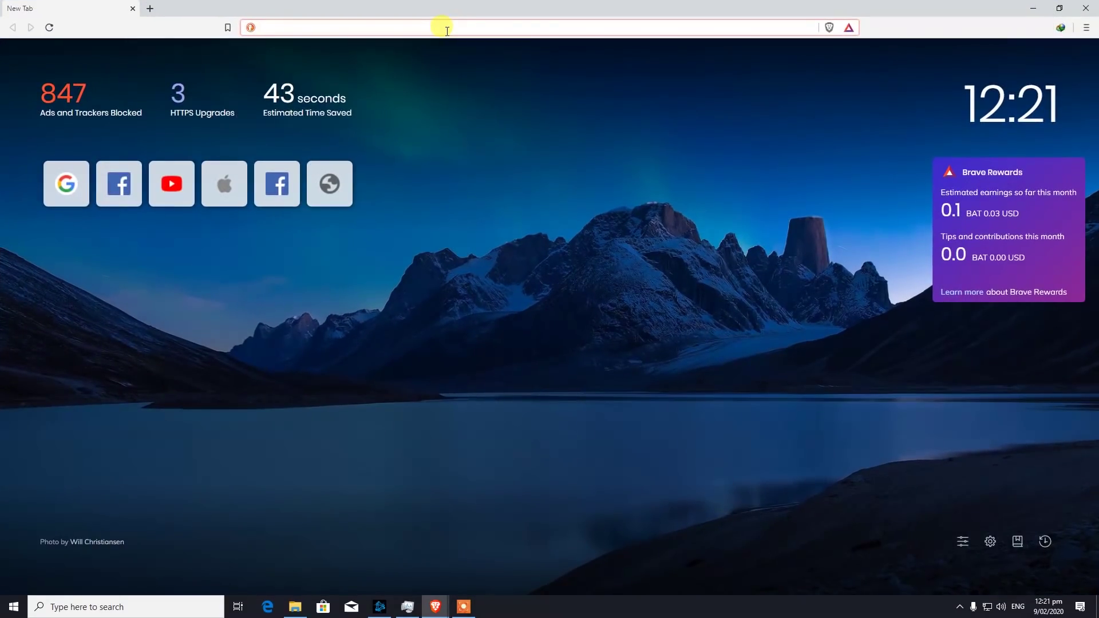
text(msi after burner)
key(Return)
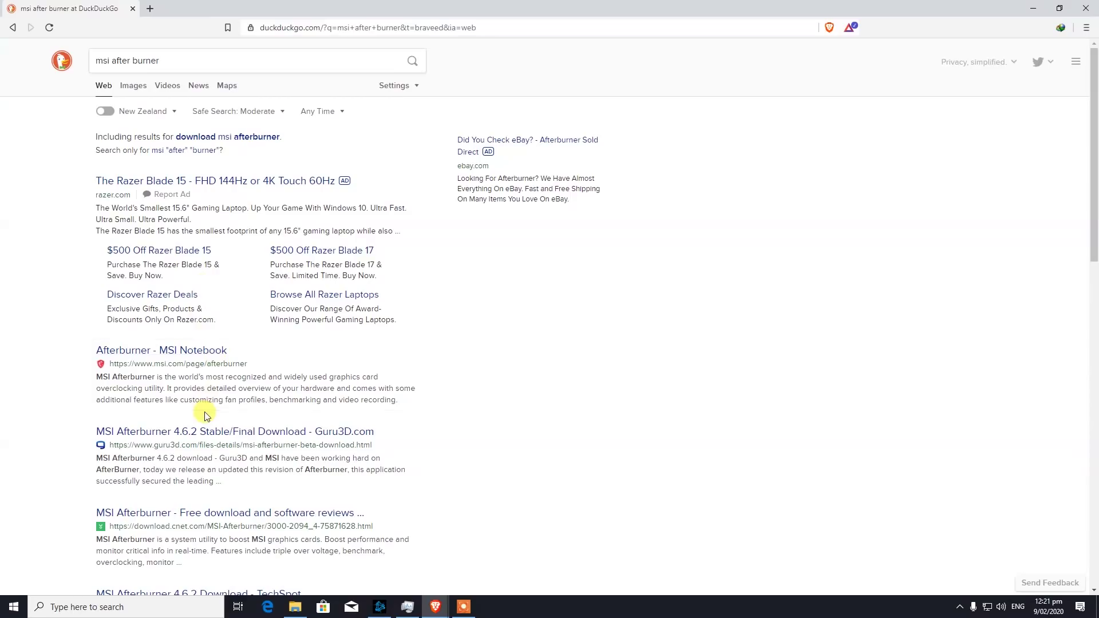
Step: Open the official MSI Afterburner page, scroll to its download section, and minimize Brave
click(201, 353)
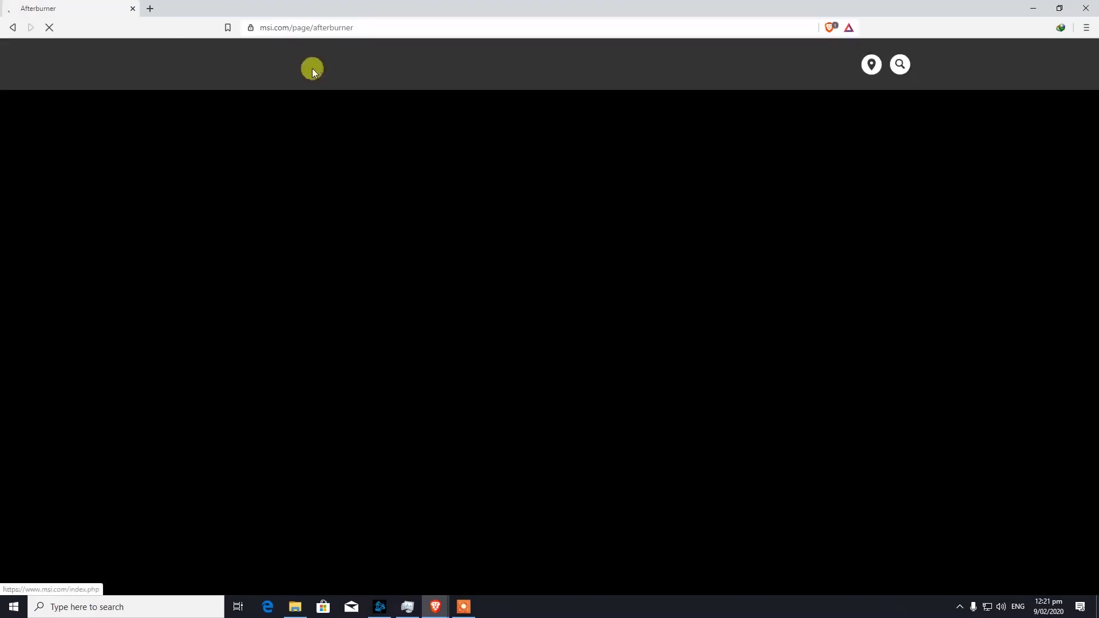
scroll(362, 187, down, 20)
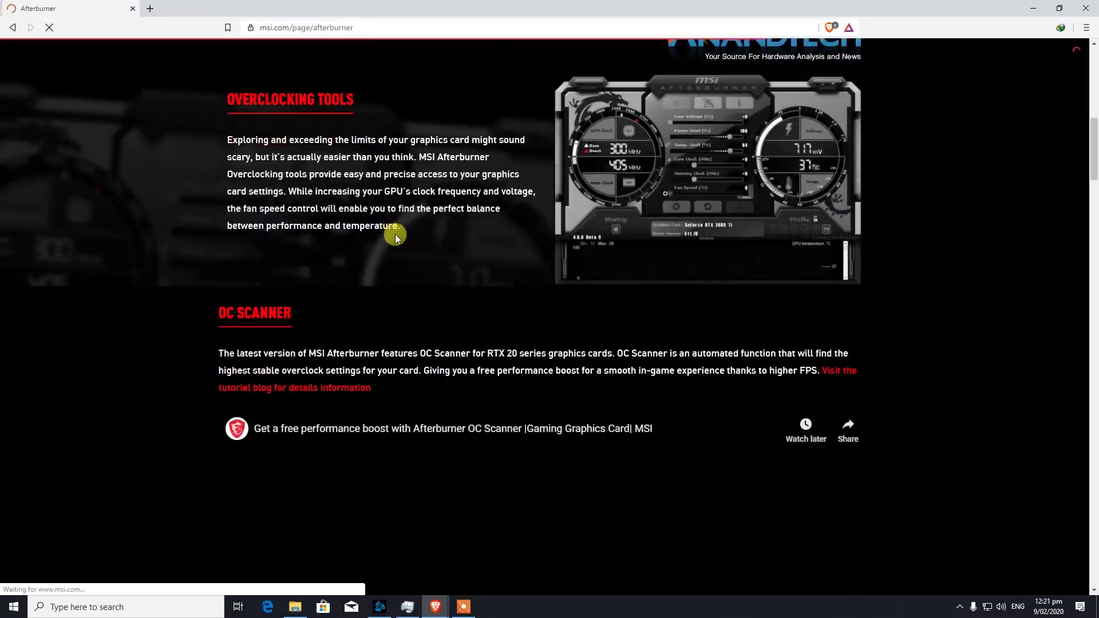
scroll(360, 111, down, 10)
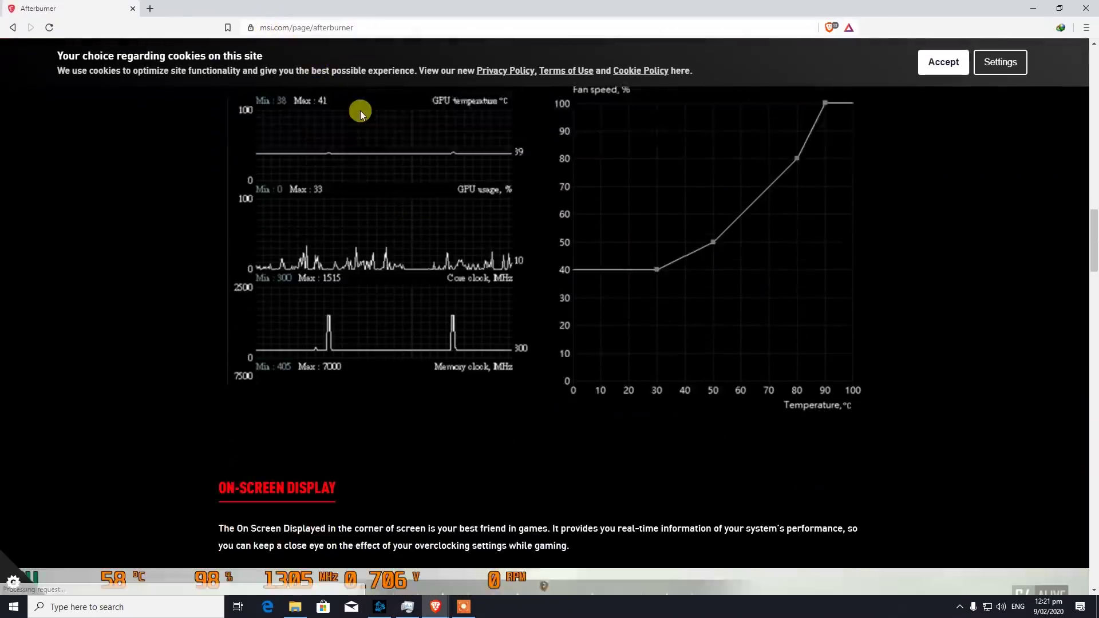
scroll(448, 147, down, 2)
scroll(421, 150, up, 3)
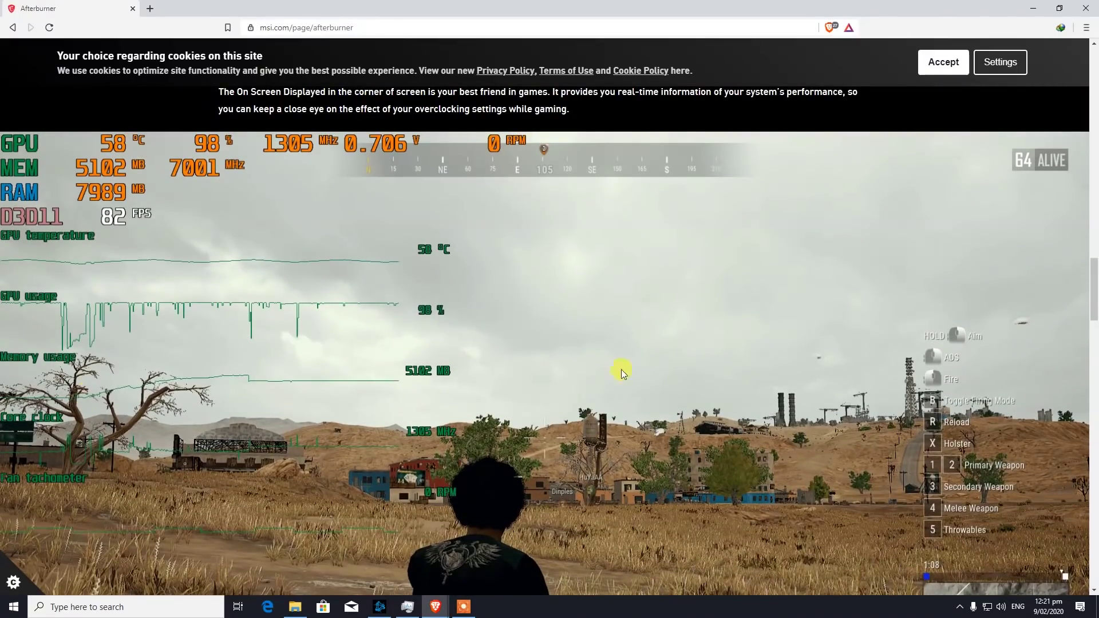
scroll(757, 246, down, 8)
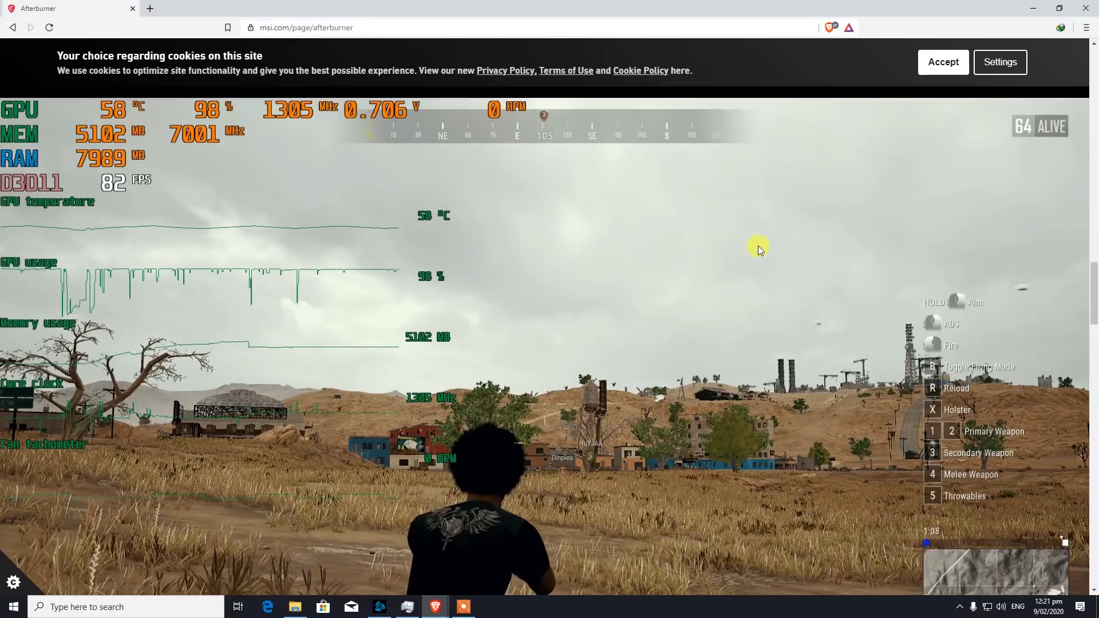
scroll(753, 235, down, 20)
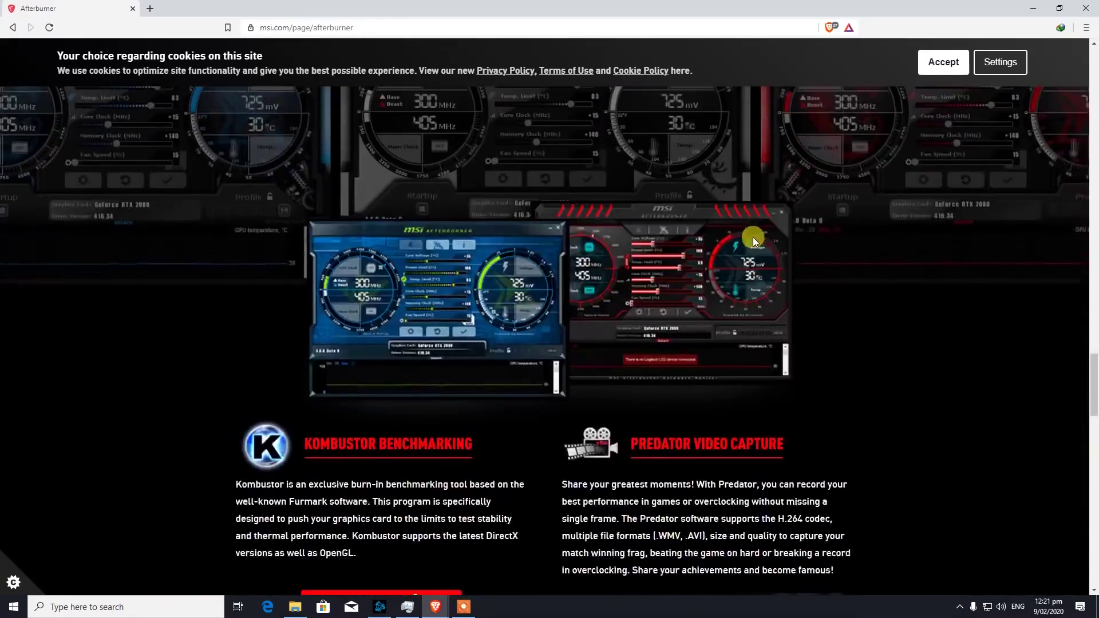
scroll(746, 241, down, 7)
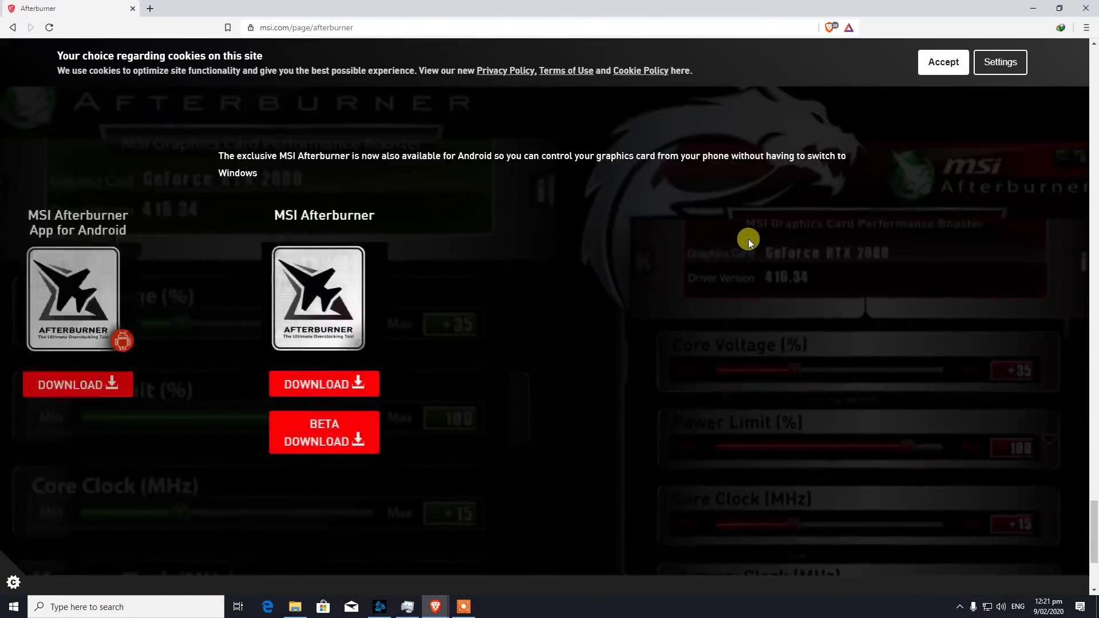
scroll(635, 315, up, 1)
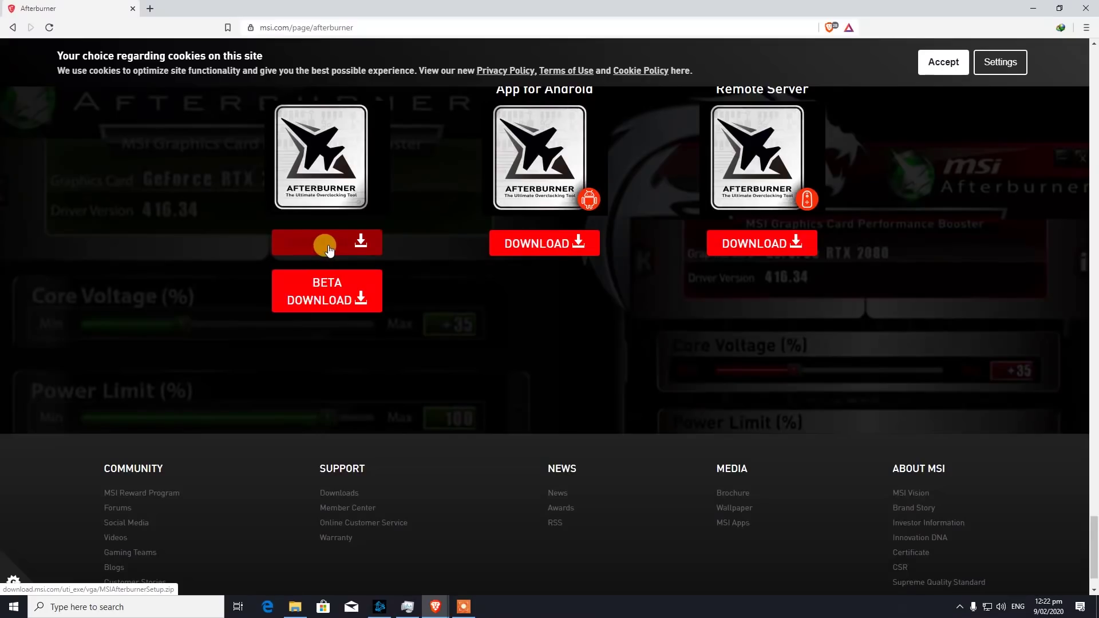
click(1033, 8)
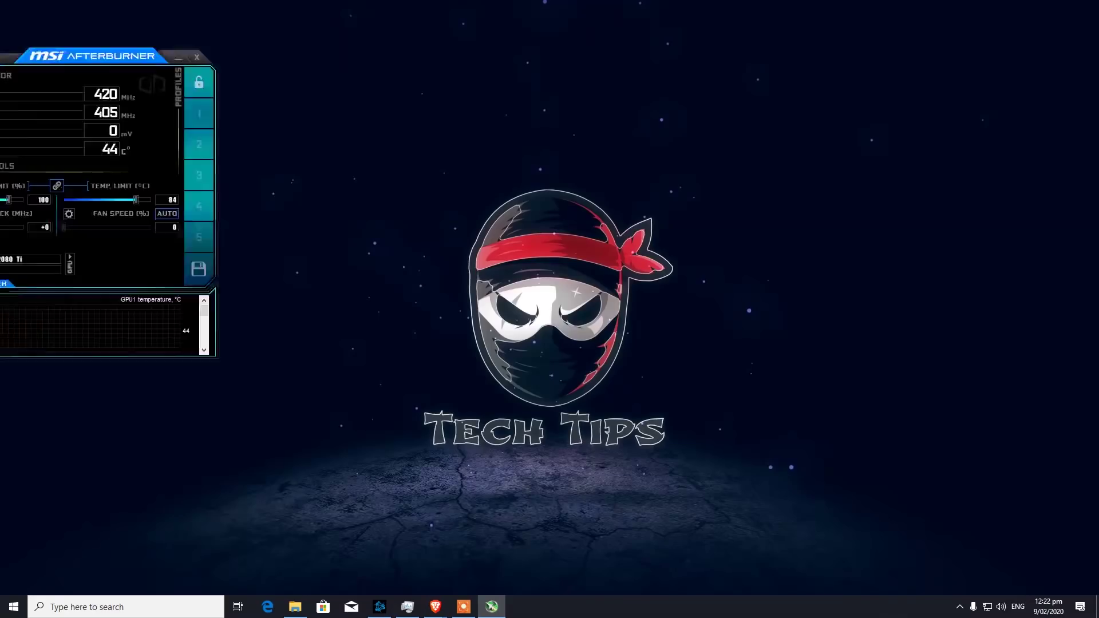
Step: Drag the MSI Afterburner window from the top-left corner to the middle of the screen
drag(58, 50, 451, 109)
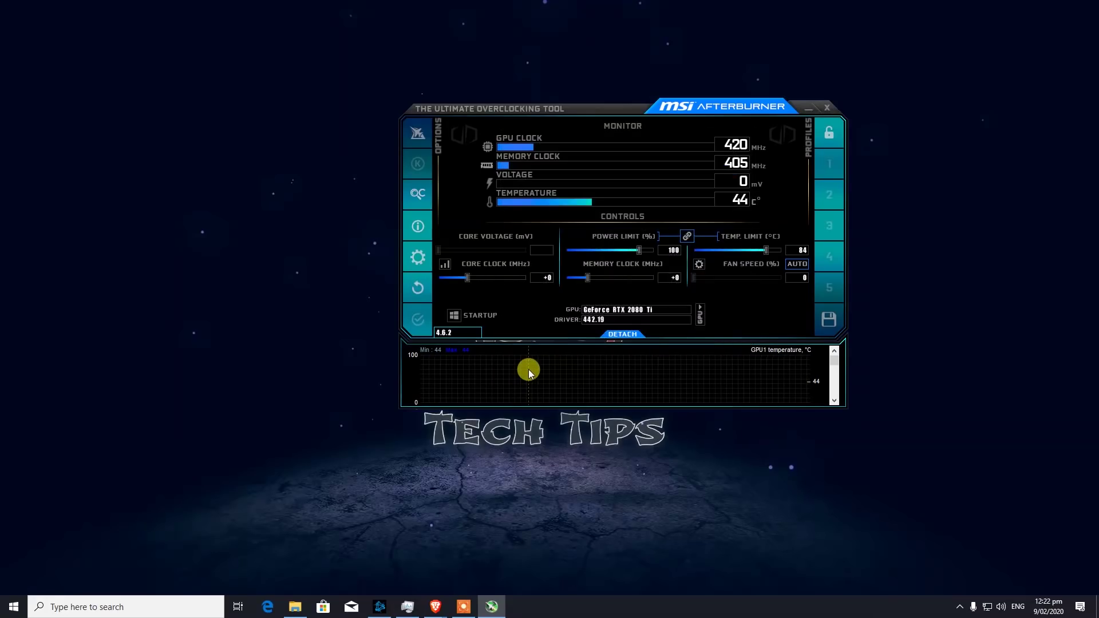
mouse_move(528, 372)
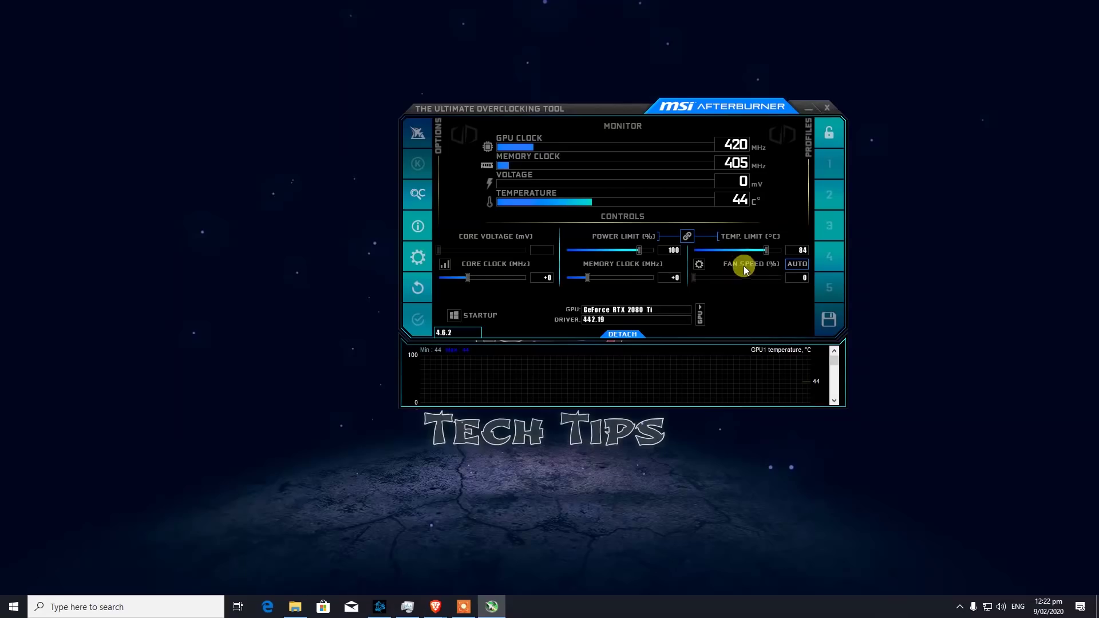
Step: Open the Afterburner properties at the User Interface section
click(413, 262)
click(525, 135)
click(612, 135)
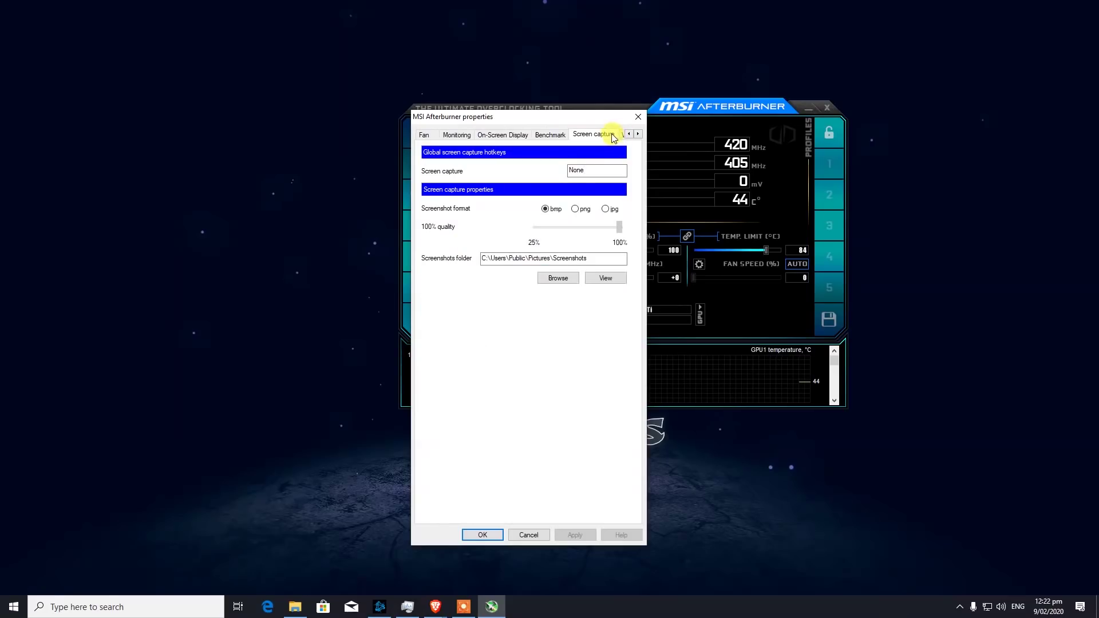
click(637, 134)
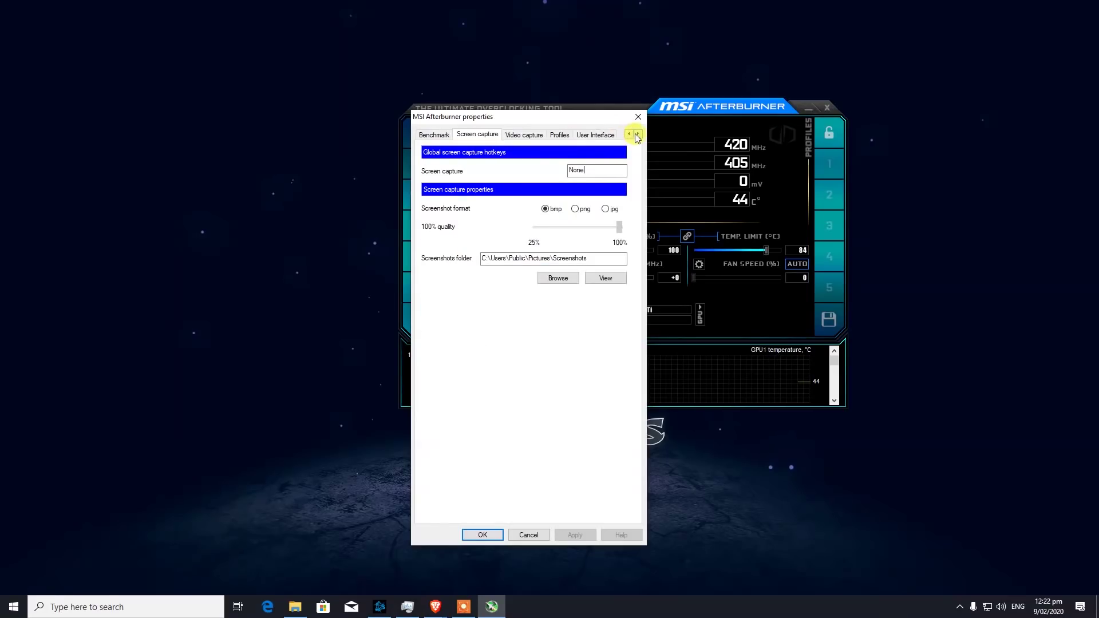
click(592, 136)
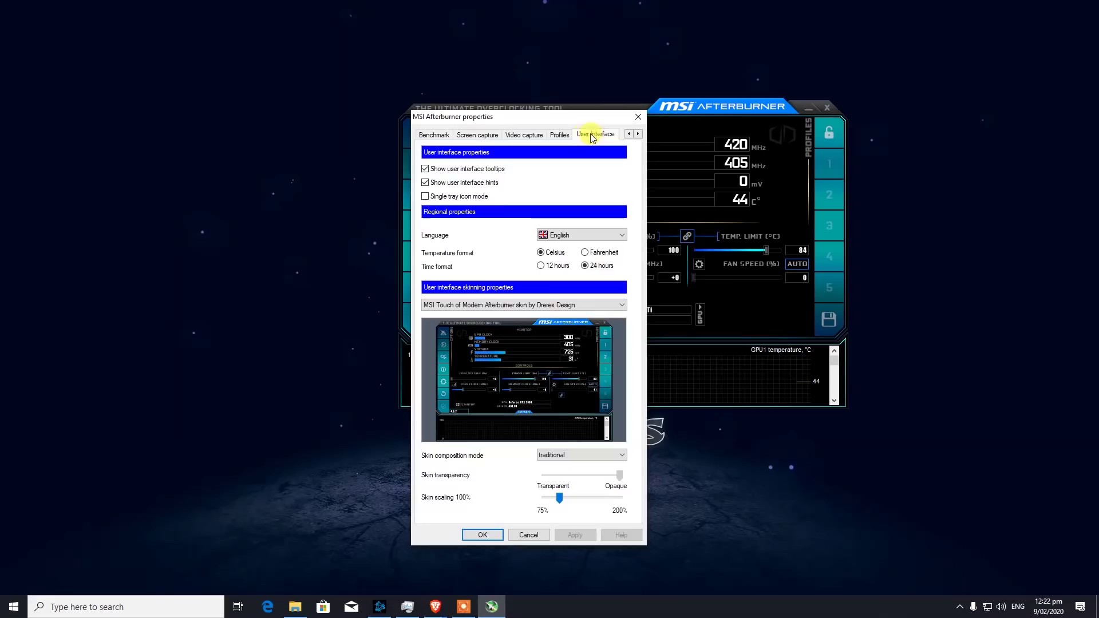
Step: Try the Default MSI Afterburner v2, v3 and MSI Tech by Drerex Design skins
click(566, 305)
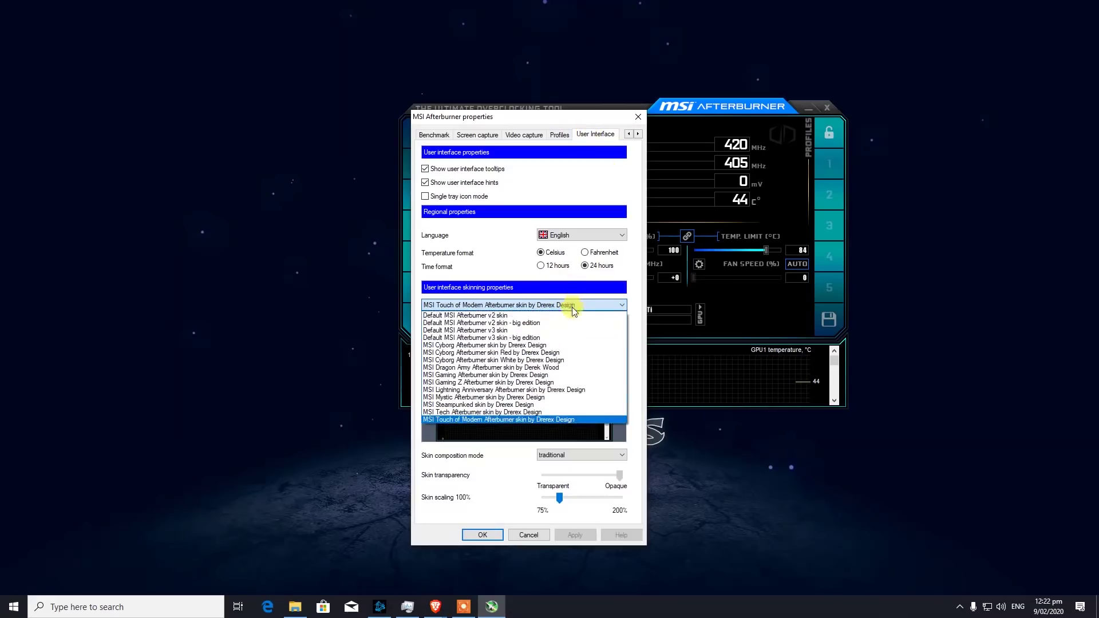
click(537, 315)
click(487, 301)
click(486, 330)
click(498, 305)
click(505, 316)
click(503, 305)
click(537, 412)
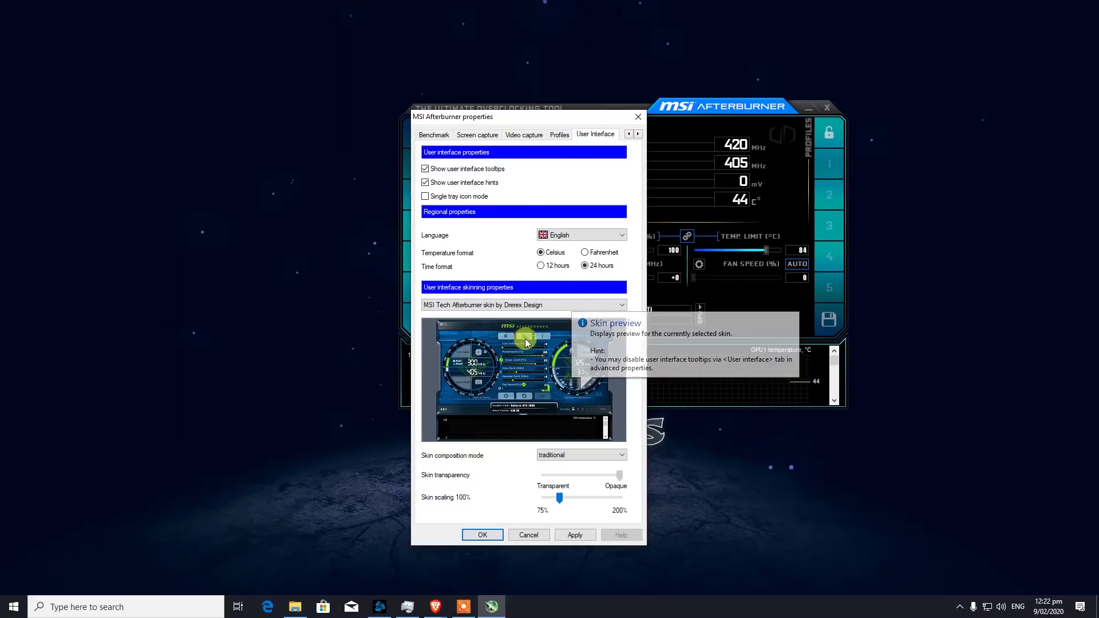
Step: Select the MSI Touch of Modern Afterburner skin, apply it, and close the properties
click(504, 305)
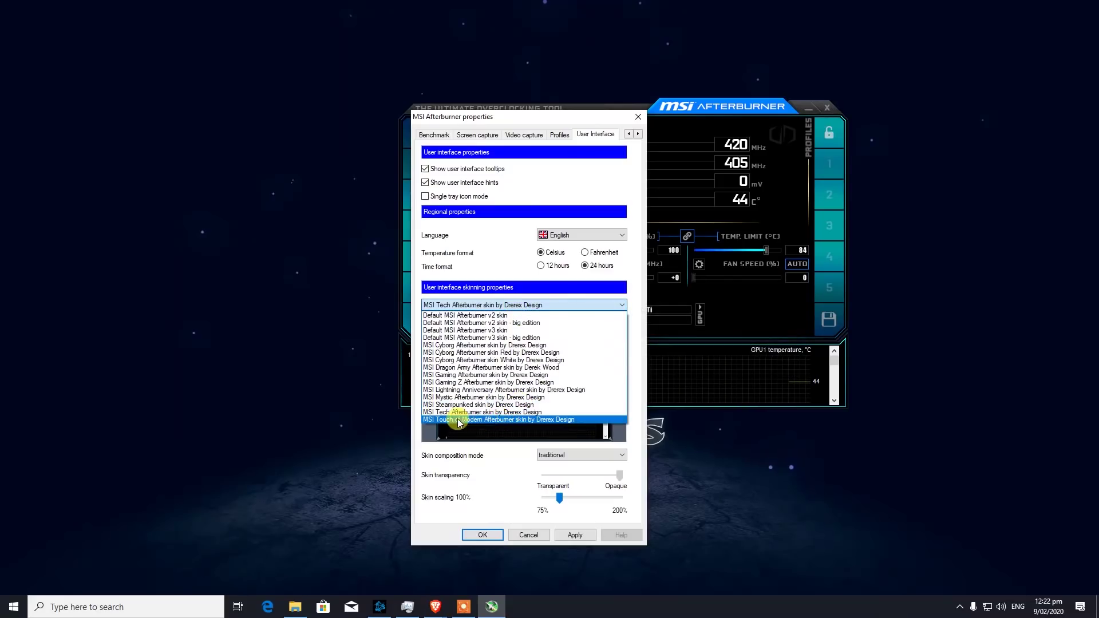
click(483, 420)
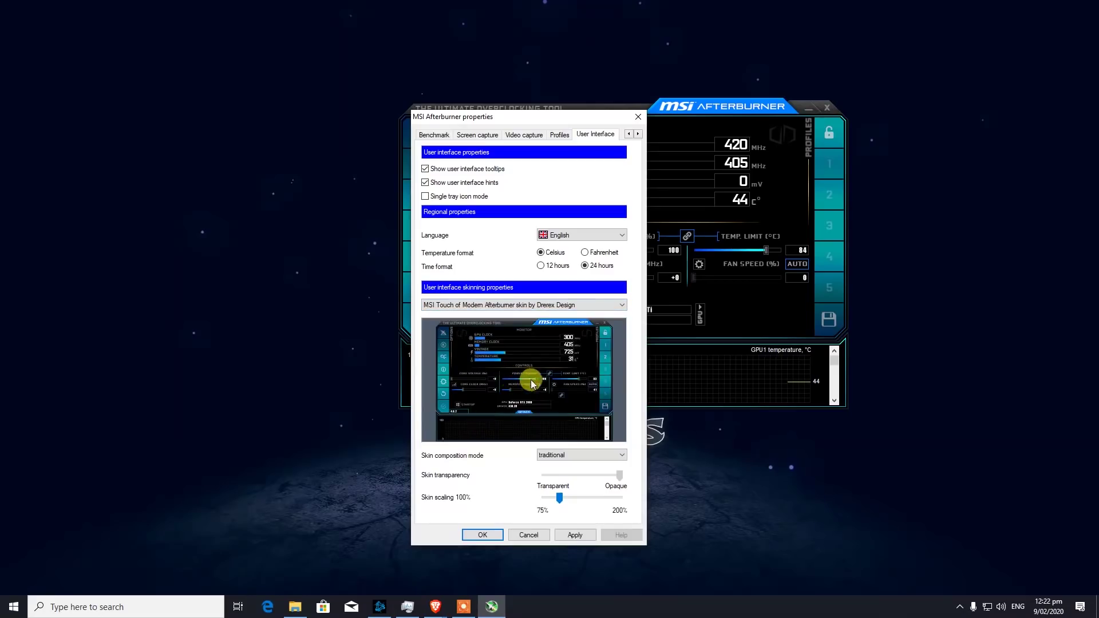
click(568, 533)
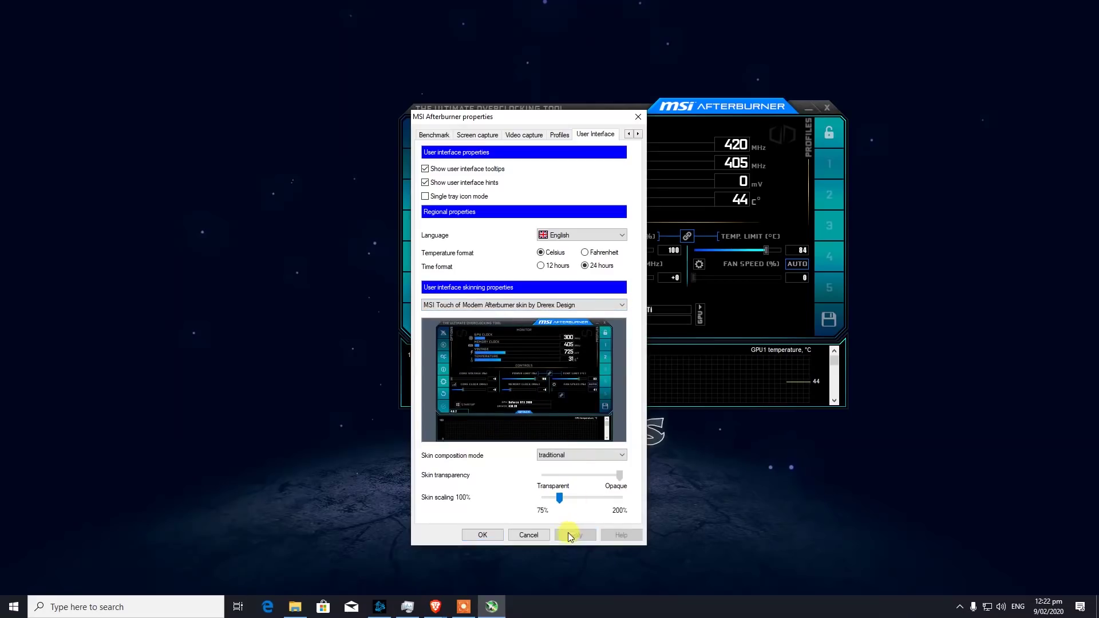
click(485, 535)
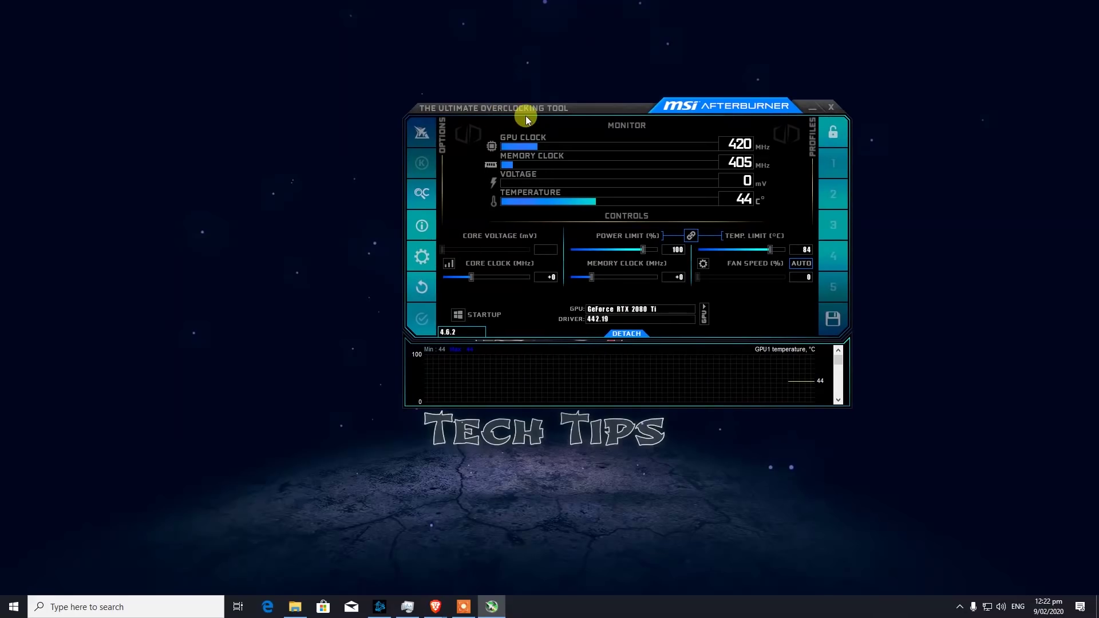
Step: Bring up the Battle.net launcher, then place Afterburner in front of it on the left
drag(520, 104, 582, 229)
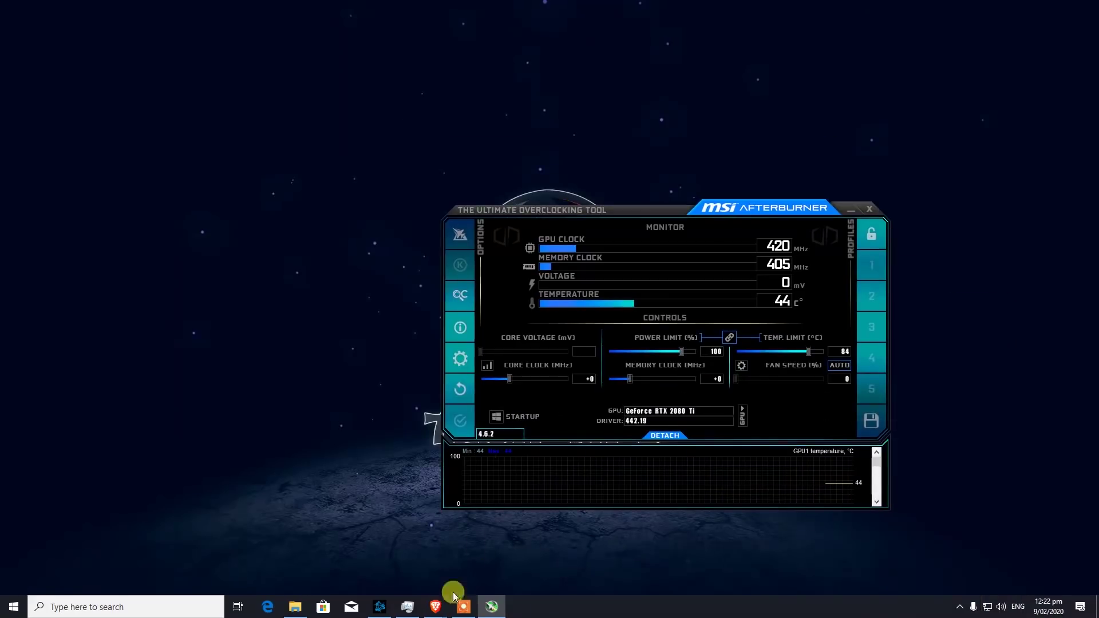
click(378, 606)
click(535, 488)
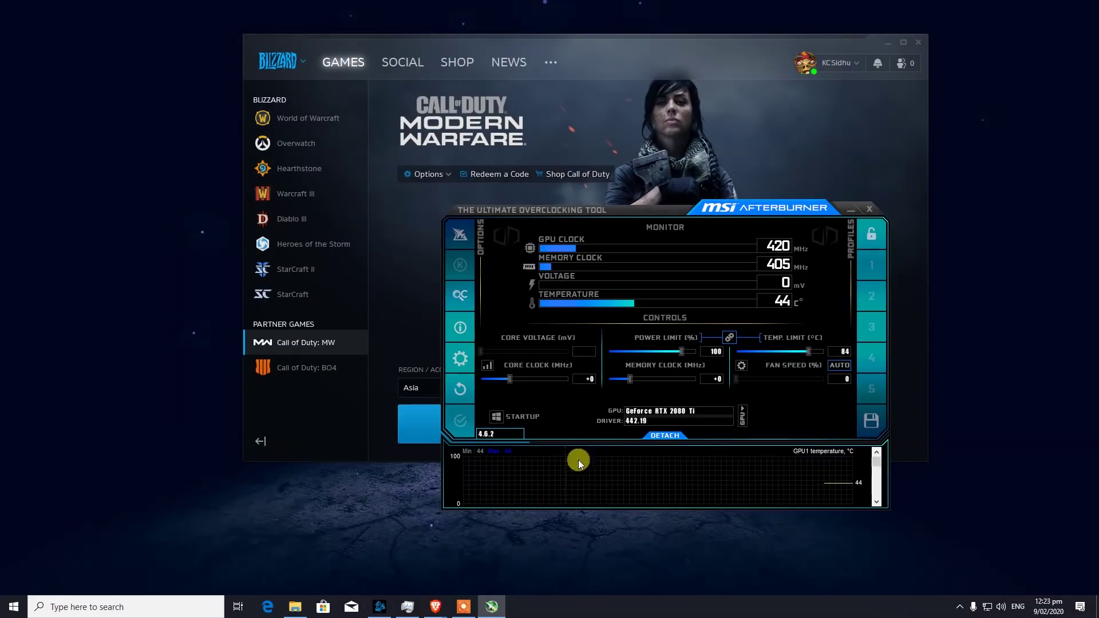
drag(600, 219, 253, 86)
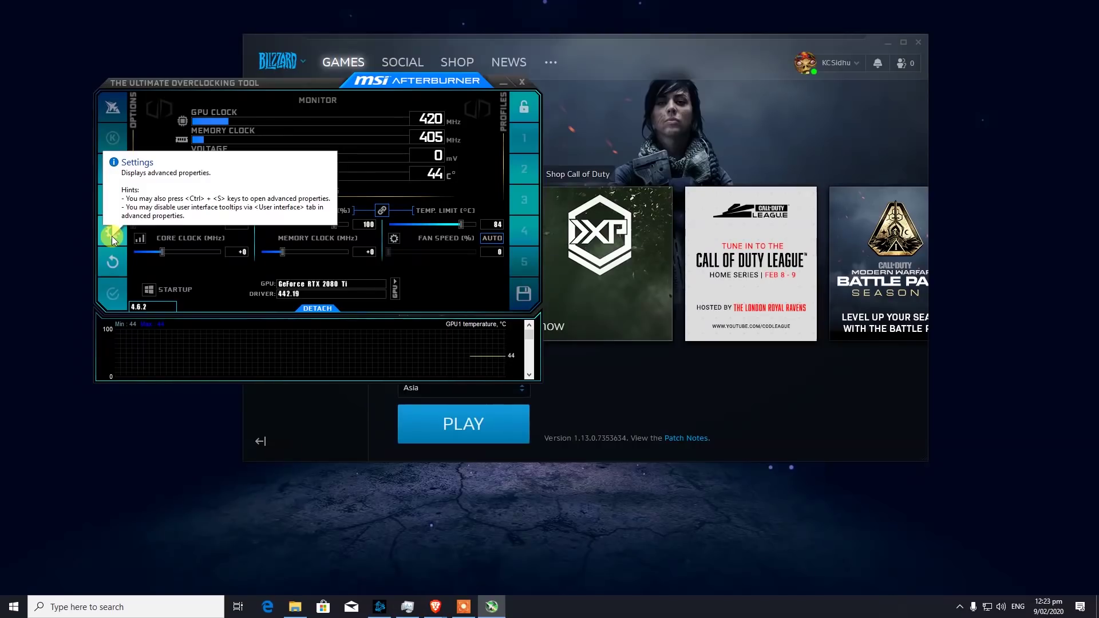
Step: Open Afterburner properties on the Monitoring tab and browse the hardware monitoring graphs list
click(110, 237)
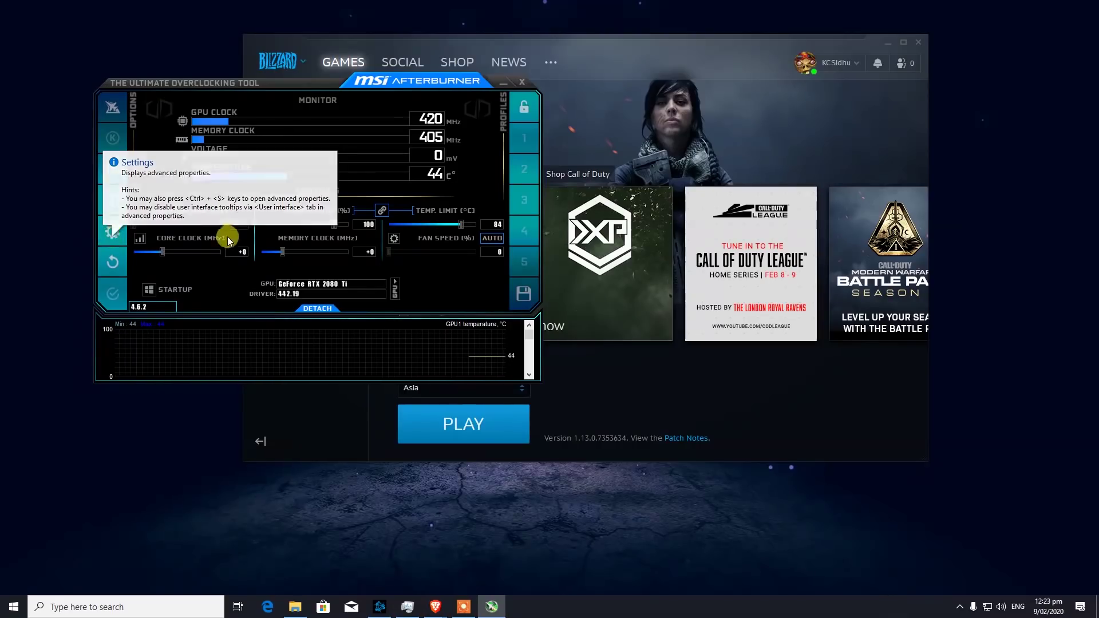
click(117, 235)
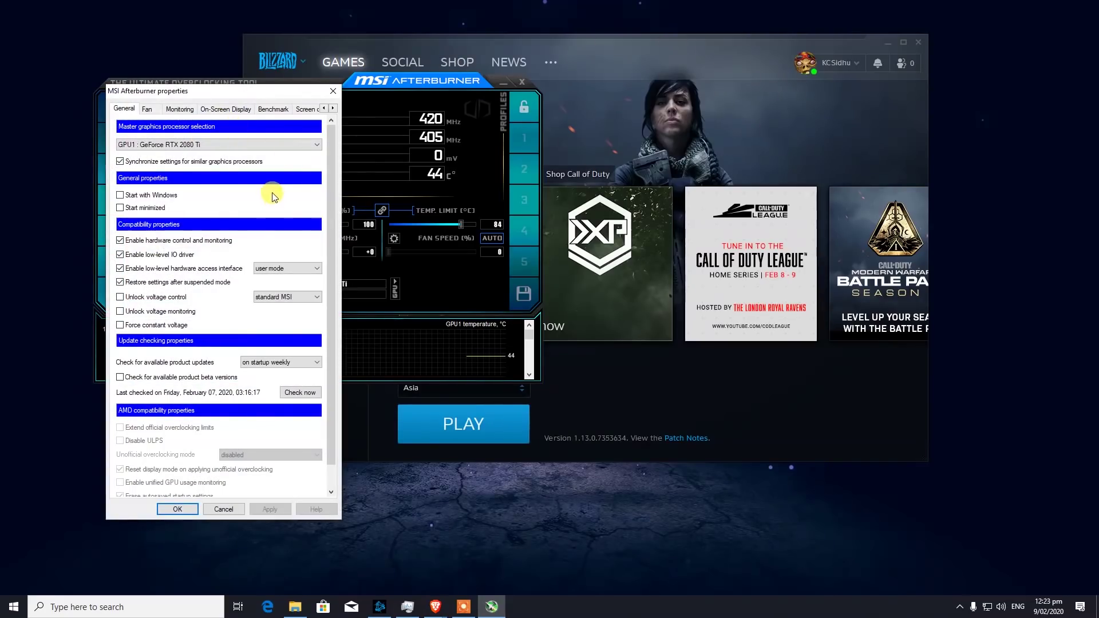
click(222, 111)
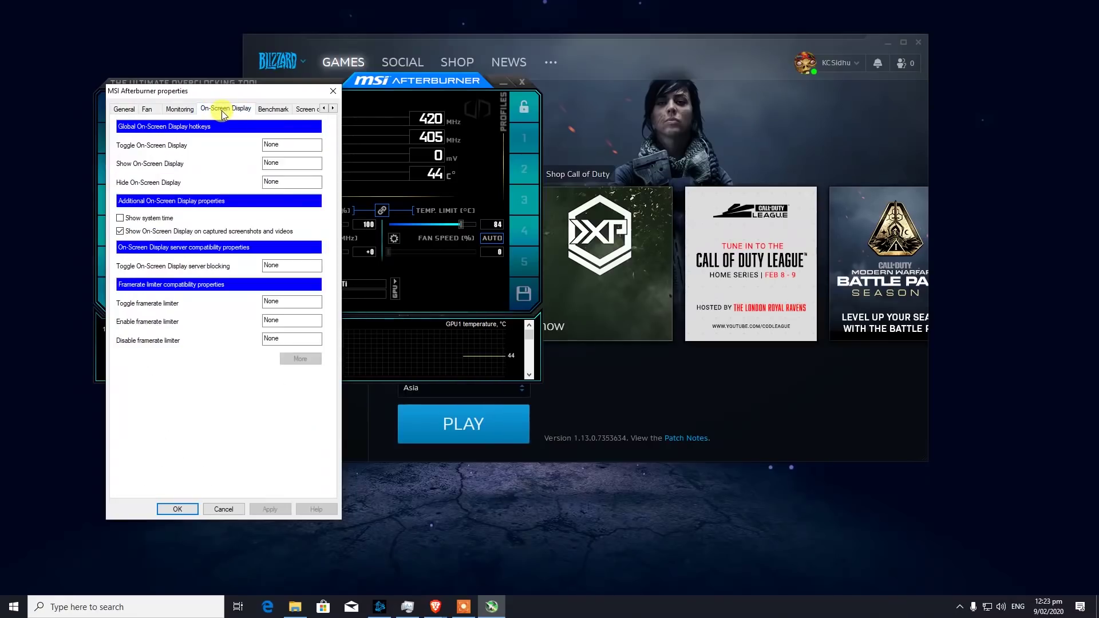
click(182, 109)
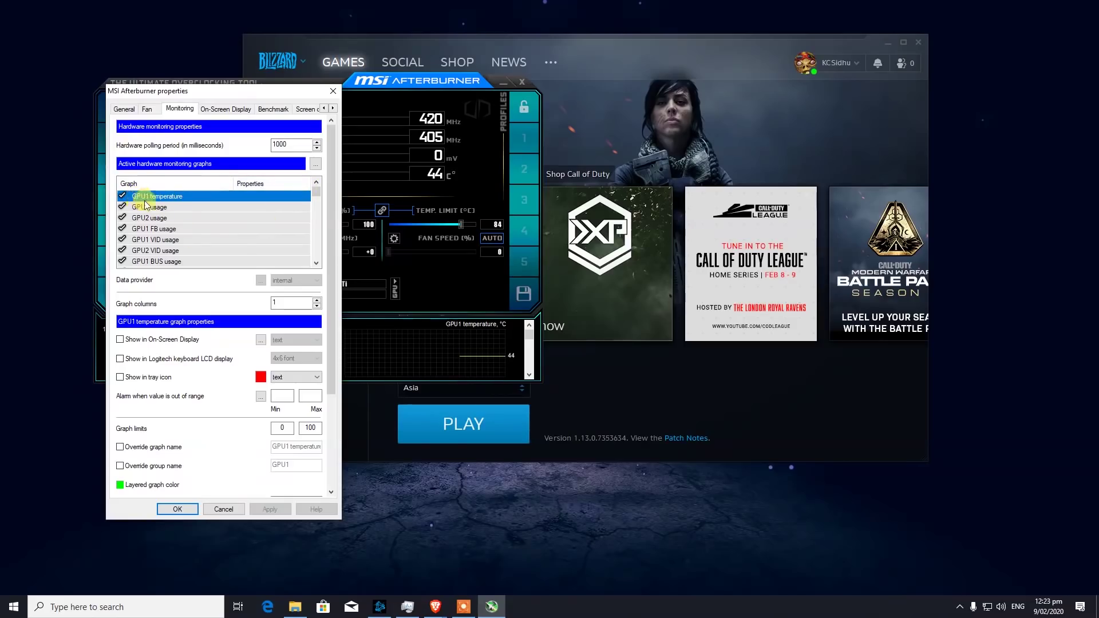
scroll(180, 227, down, 3)
scroll(181, 228, down, 10)
scroll(169, 252, up, 1)
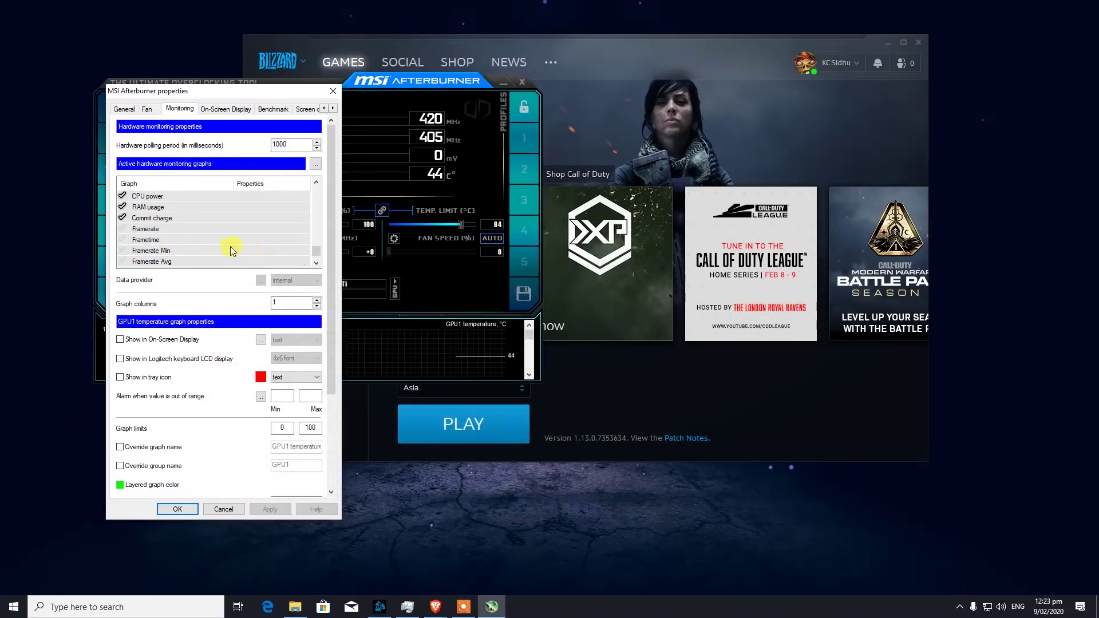
scroll(177, 230, up, 8)
scroll(172, 227, up, 3)
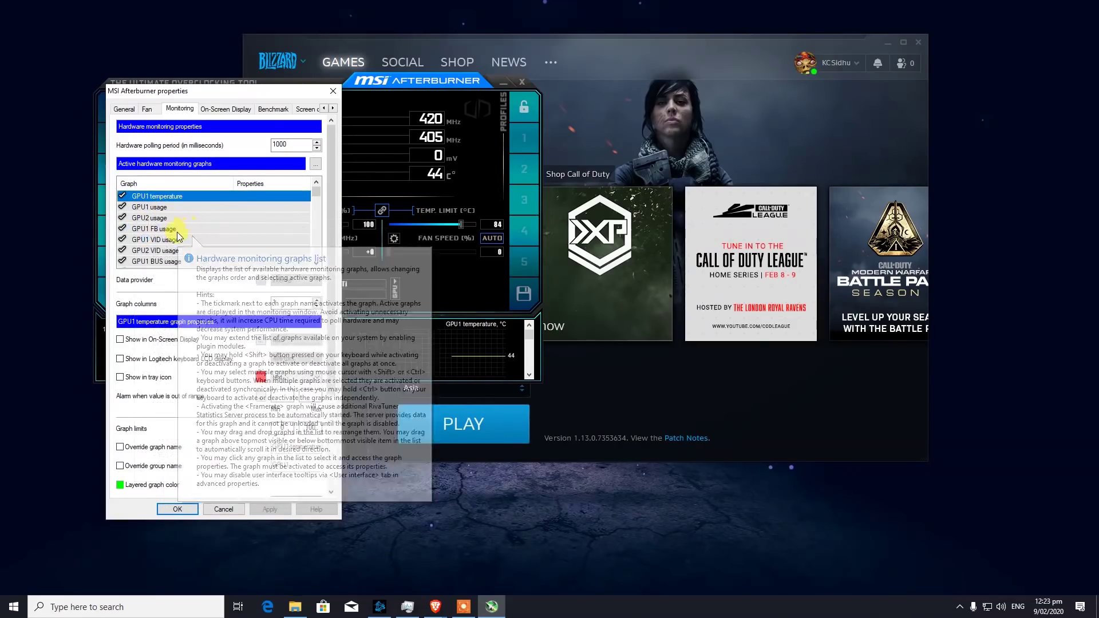
scroll(188, 228, down, 3)
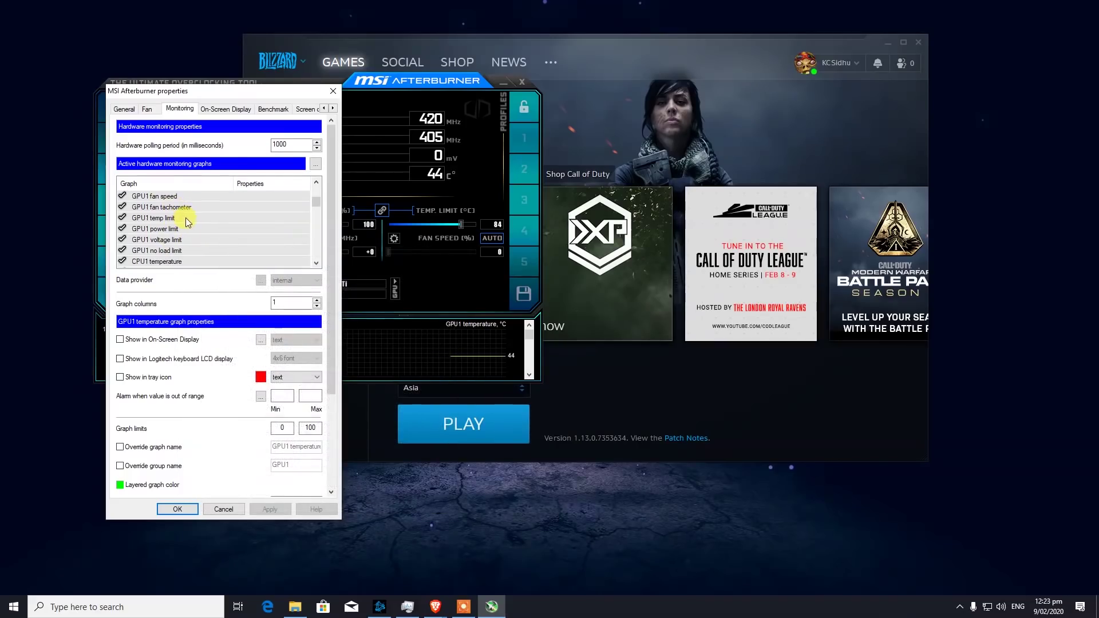
scroll(169, 221, up, 2)
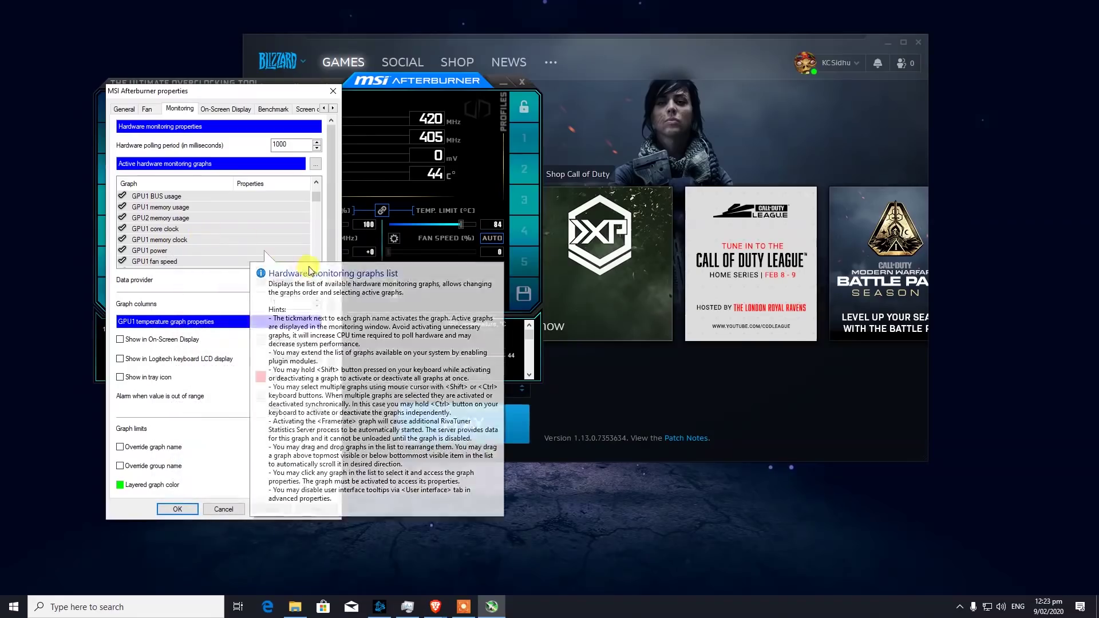
Step: Enable Show in On-Screen Display for the GPU1 temperature graph
click(121, 228)
click(123, 229)
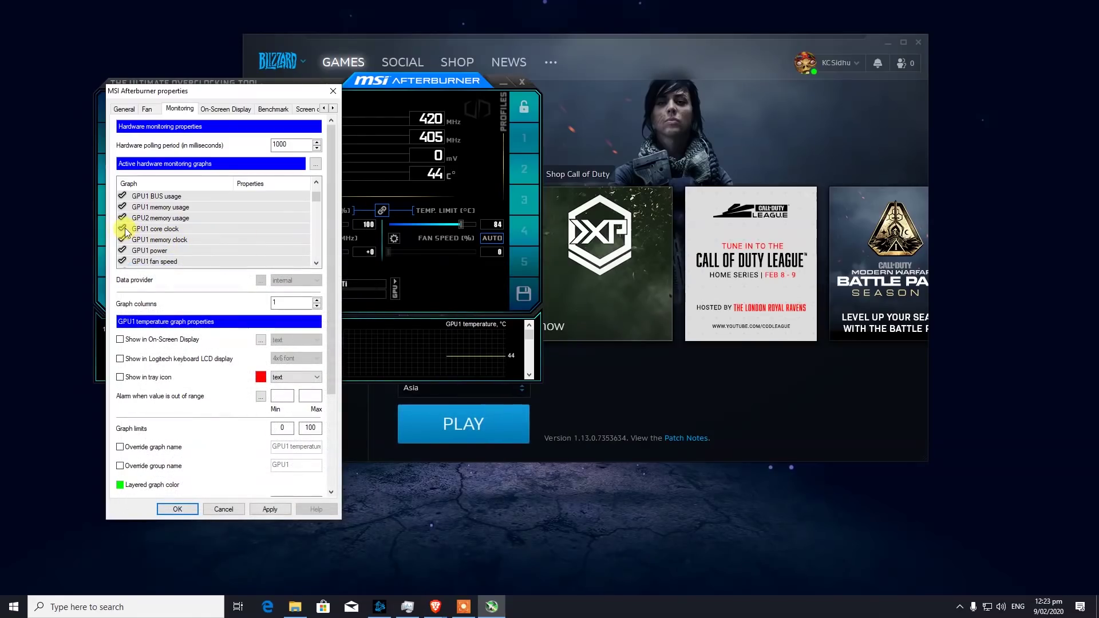
click(120, 340)
Step: Activate the Framerate graph in the monitoring list and check its on-screen display options
scroll(183, 235, down, 5)
scroll(202, 239, down, 4)
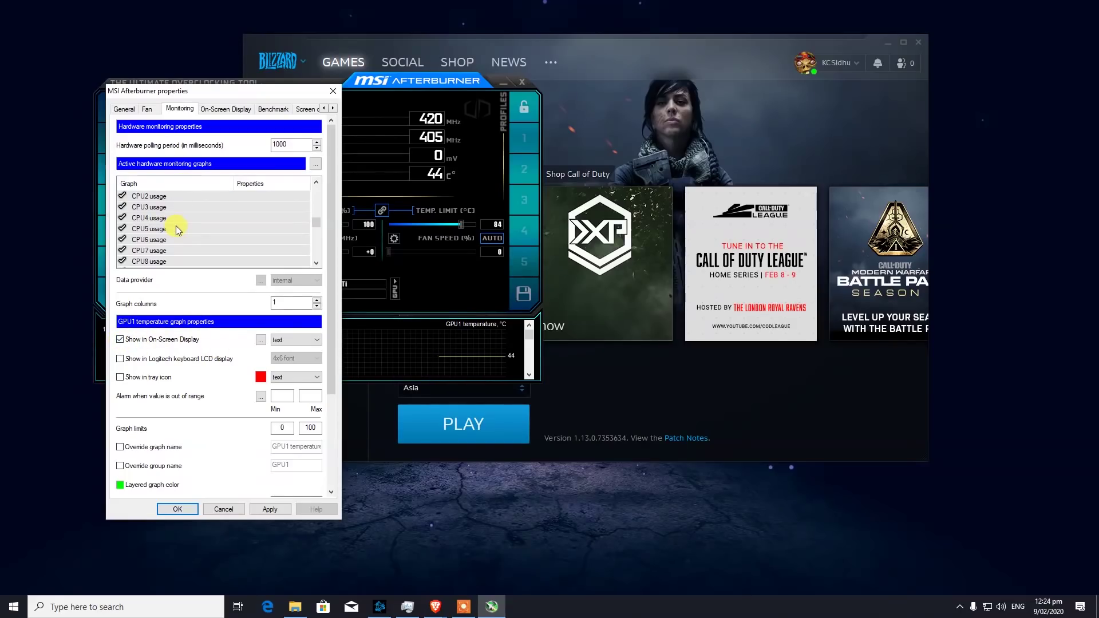
scroll(176, 226, down, 6)
scroll(196, 228, down, 10)
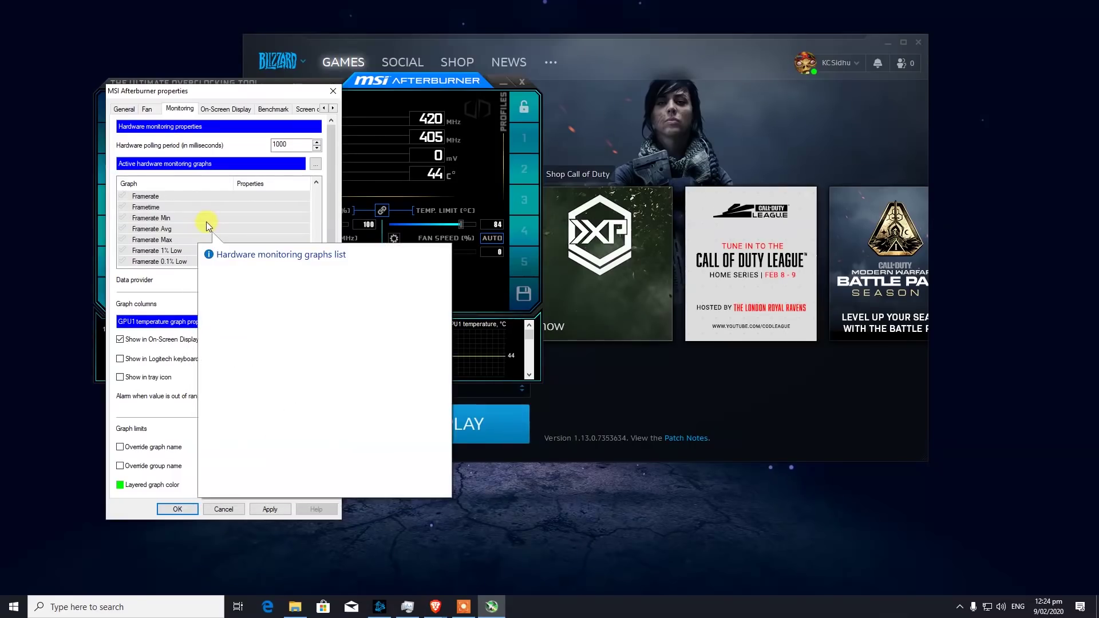
click(122, 196)
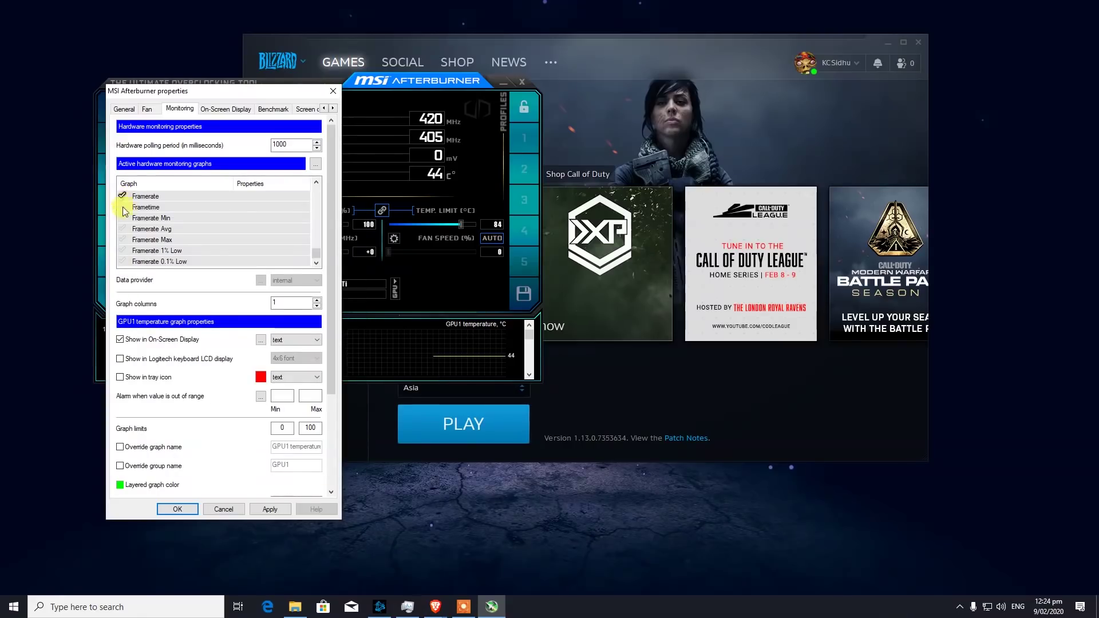
click(289, 341)
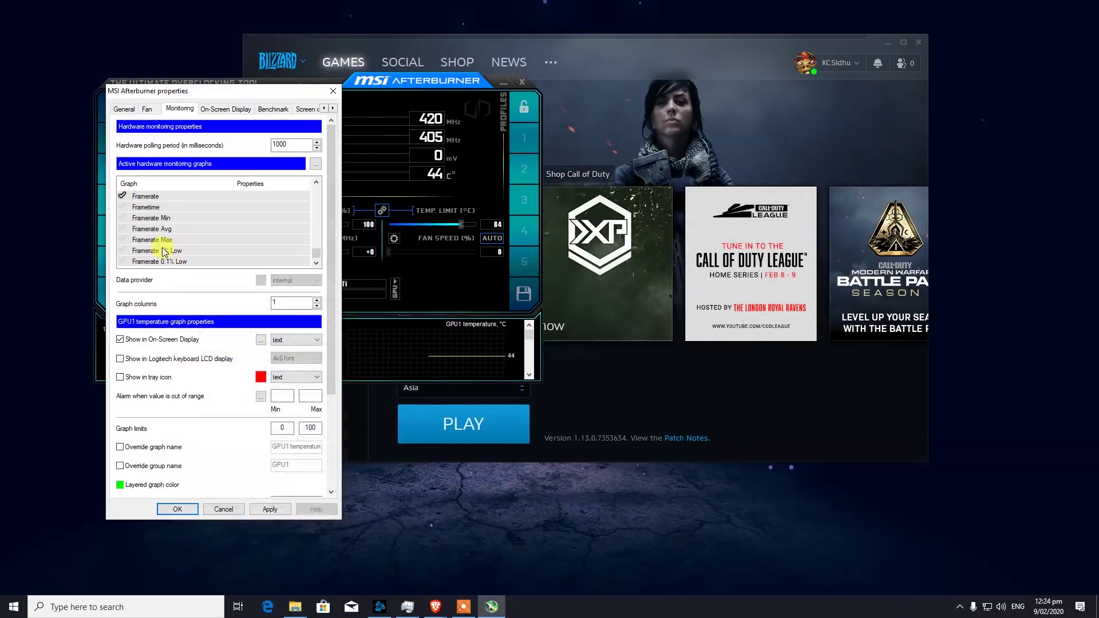
scroll(154, 235, up, 2)
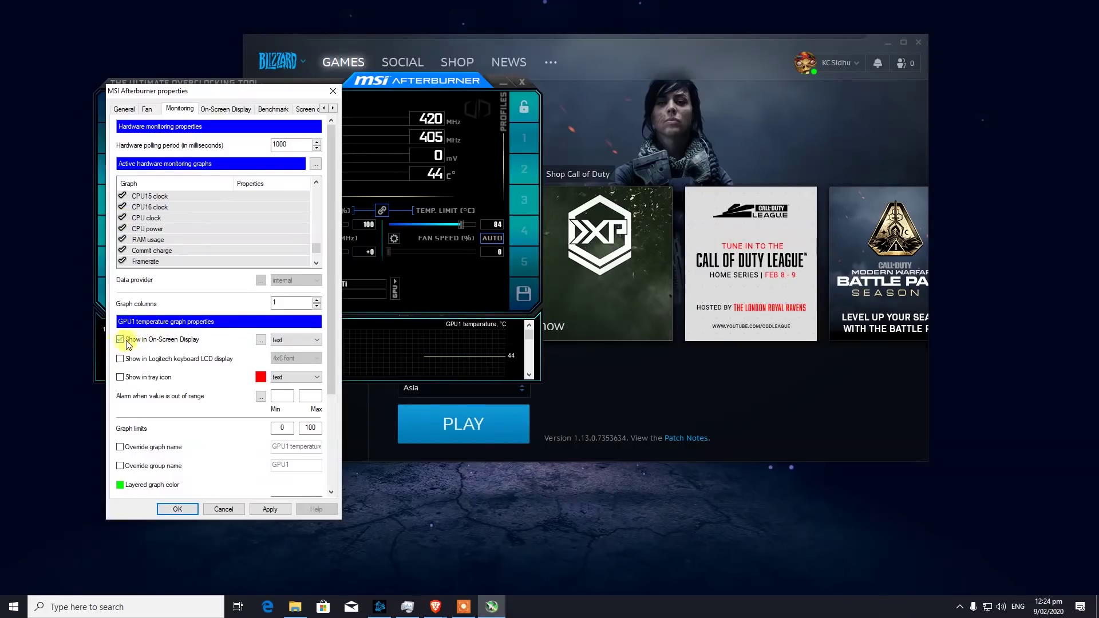
Step: Apply and save the monitoring settings, then move the Afterburner window lower on screen
click(284, 511)
click(178, 508)
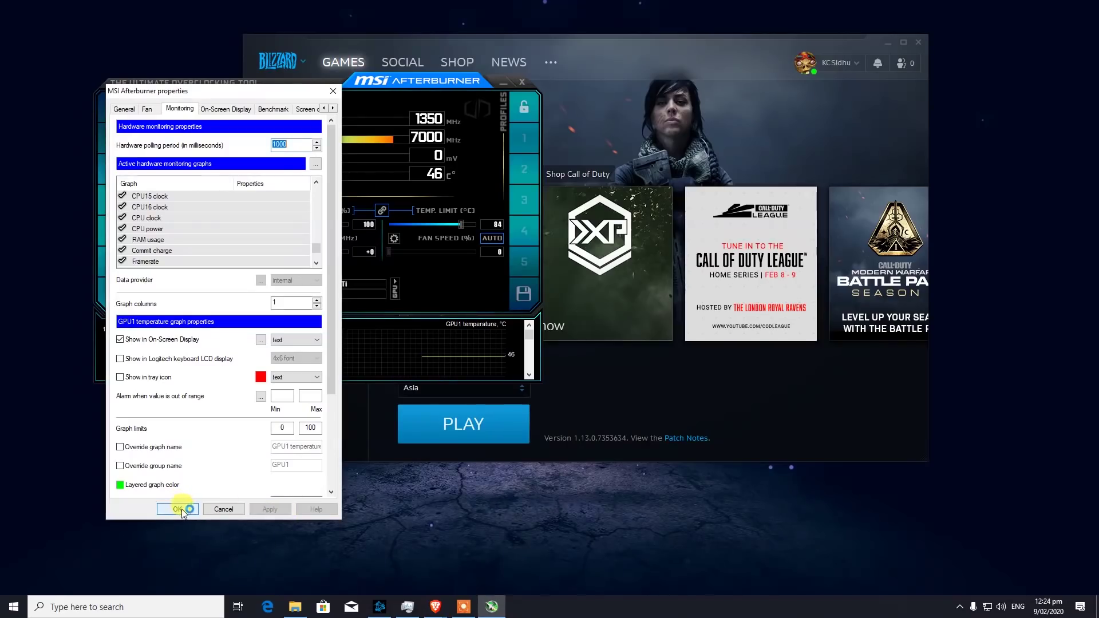
drag(232, 88, 429, 361)
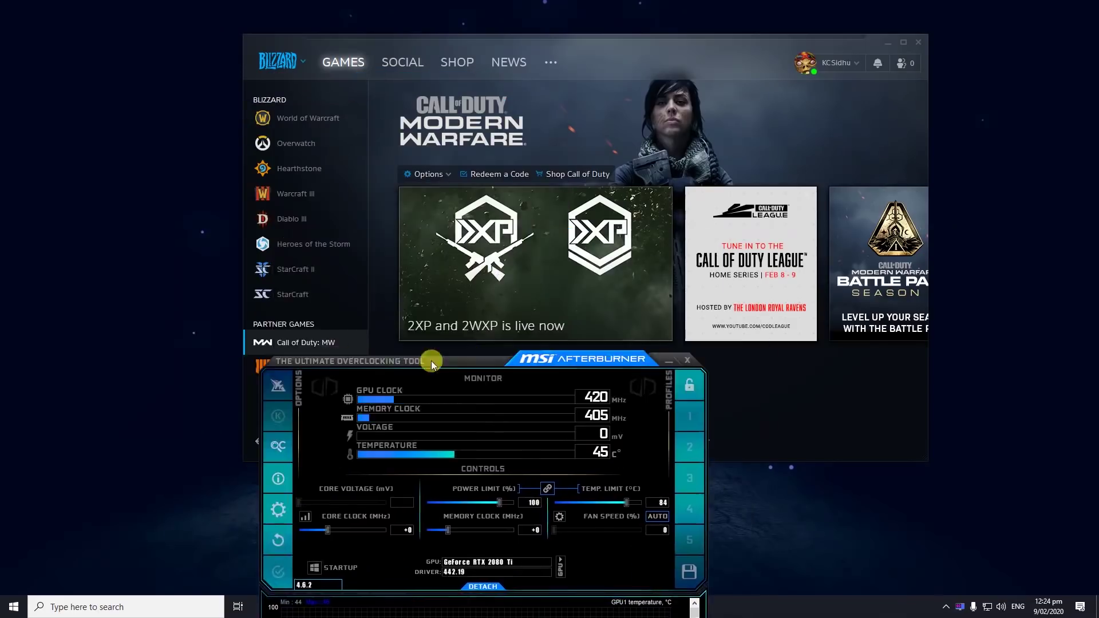